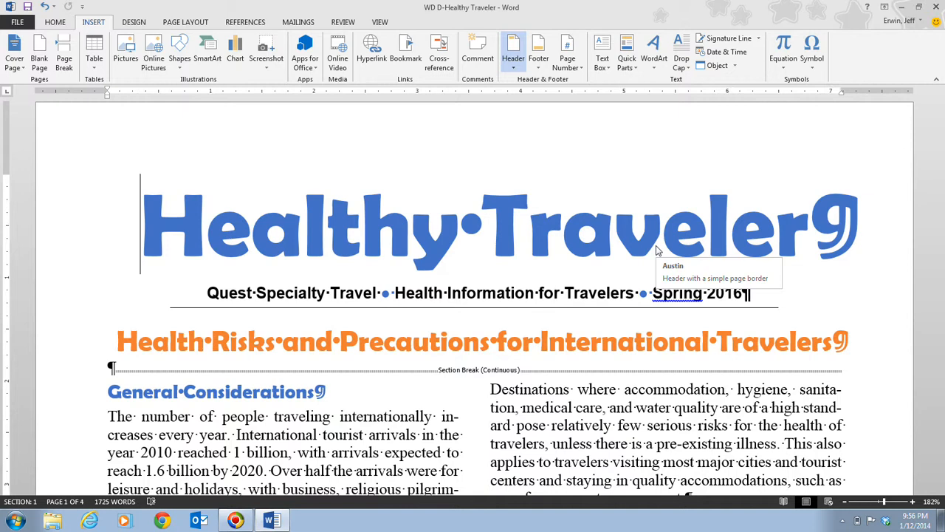
Step: Insert a blank header and enter "Healthy Traveler: Travel and Health Information from Quest Specialty Travel" in its placeholder
click(620, 126)
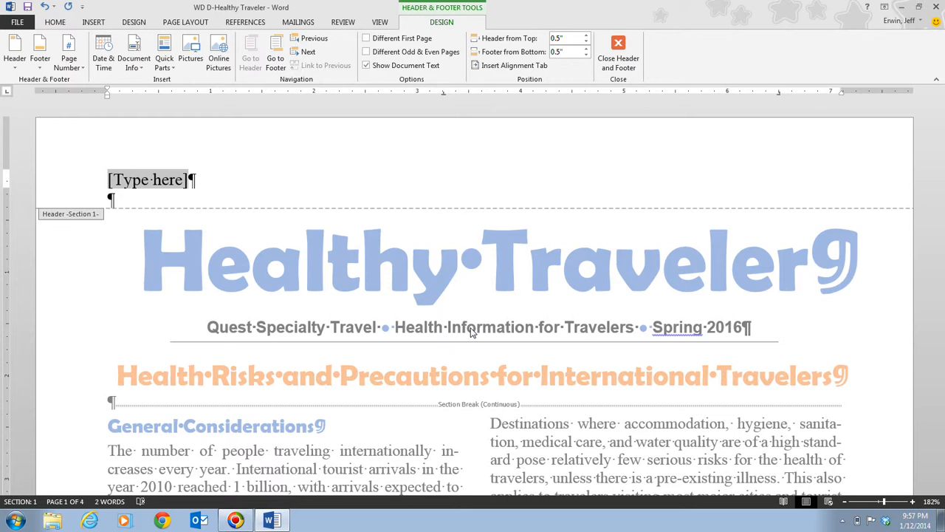
text(Heal)
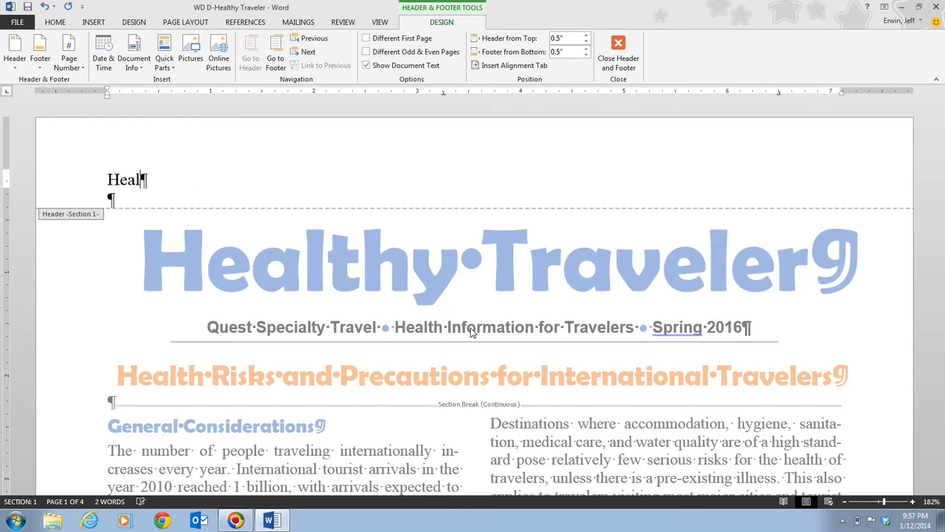
text(thy Traveler: )
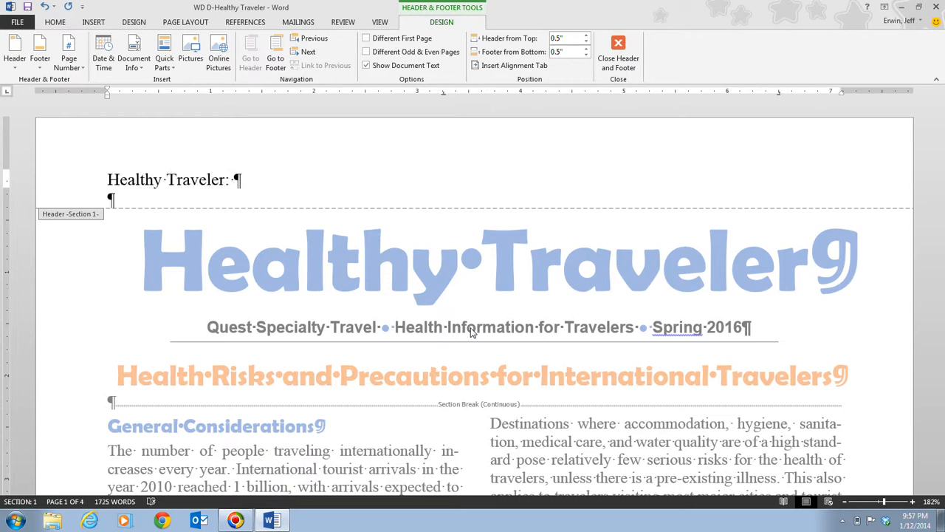
text(Travel and )
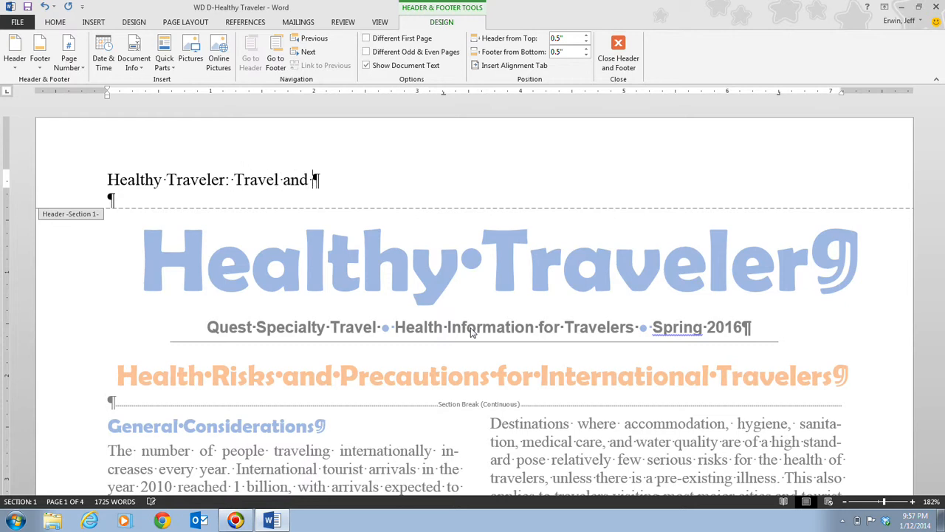
text(Health In)
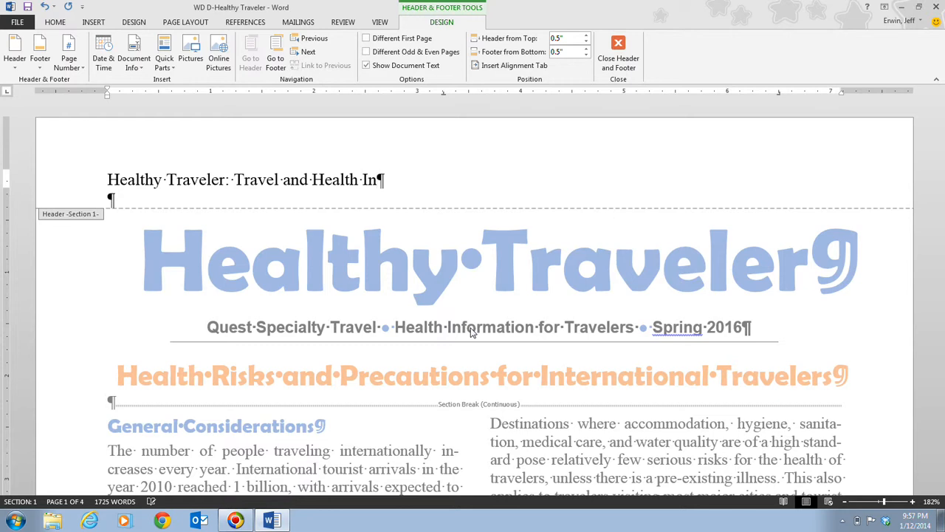
text(ormation from Que)
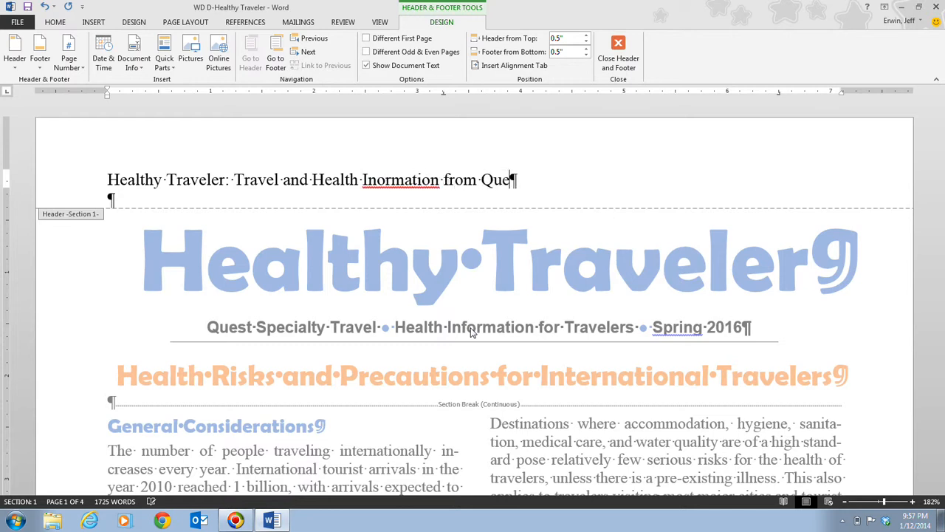
text(st Spec)
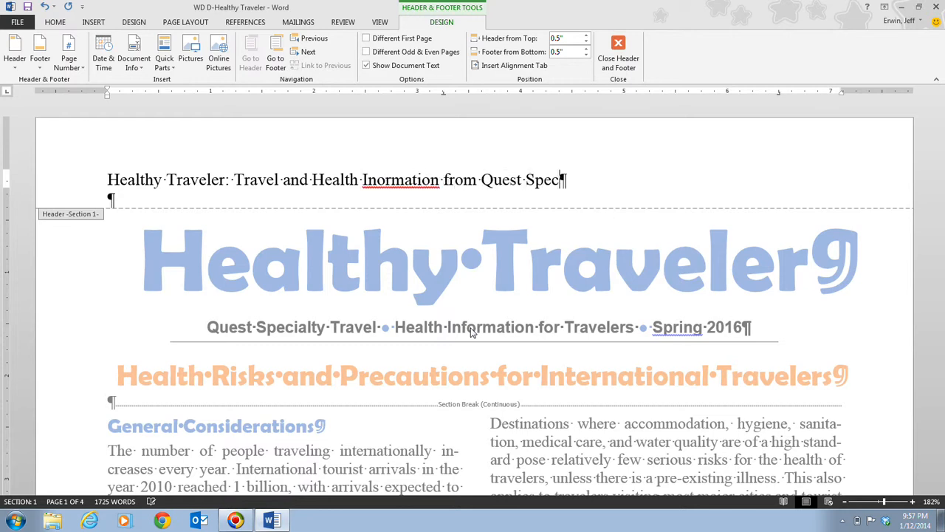
text(ialty Travel)
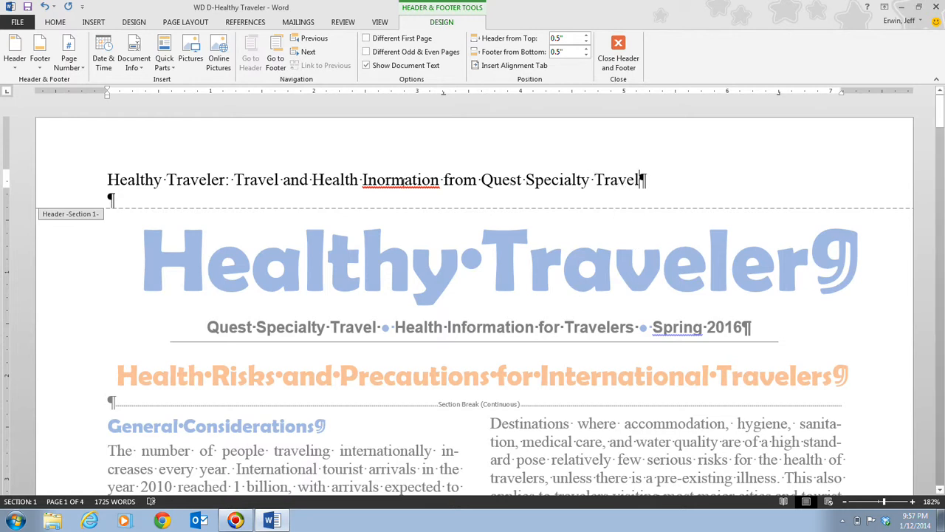
Step: Correct the misspelled word after "Health" in the header to "Information" using the spelling suggestion
click(391, 179)
right_click(394, 183)
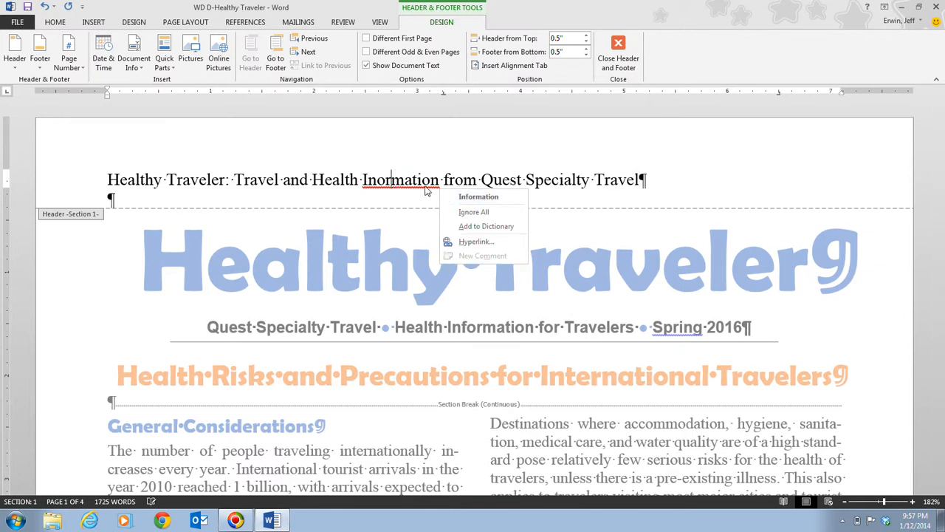
click(476, 199)
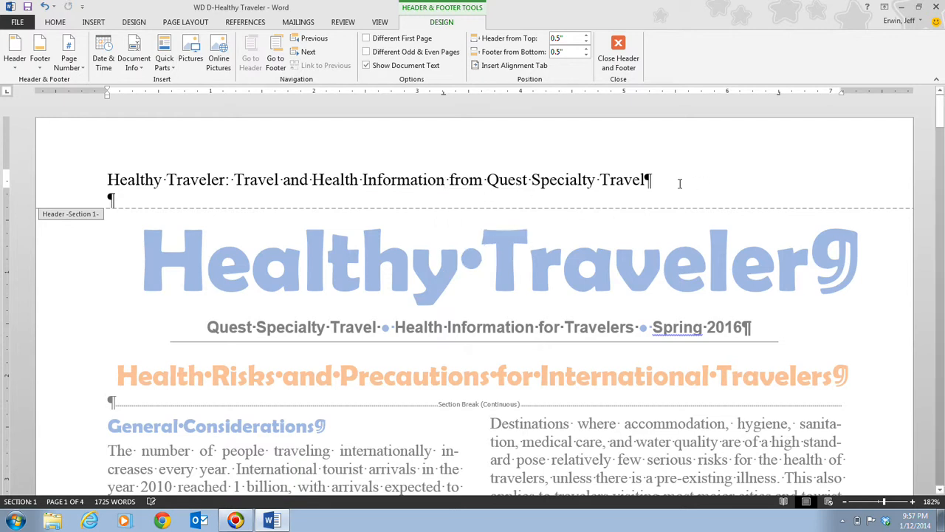
click(650, 181)
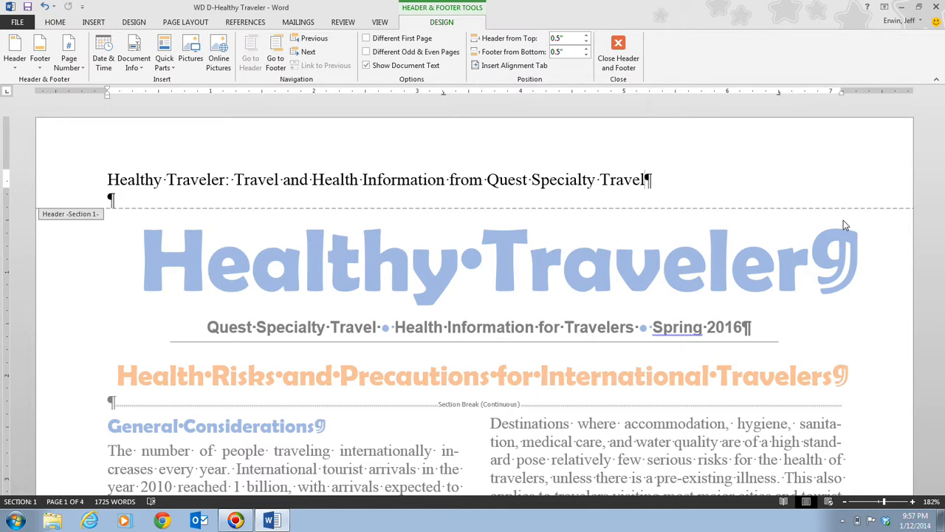
Step: Format the whole header text line in Berlin Sans FB Demi with an orange font color
drag(110, 177, 654, 167)
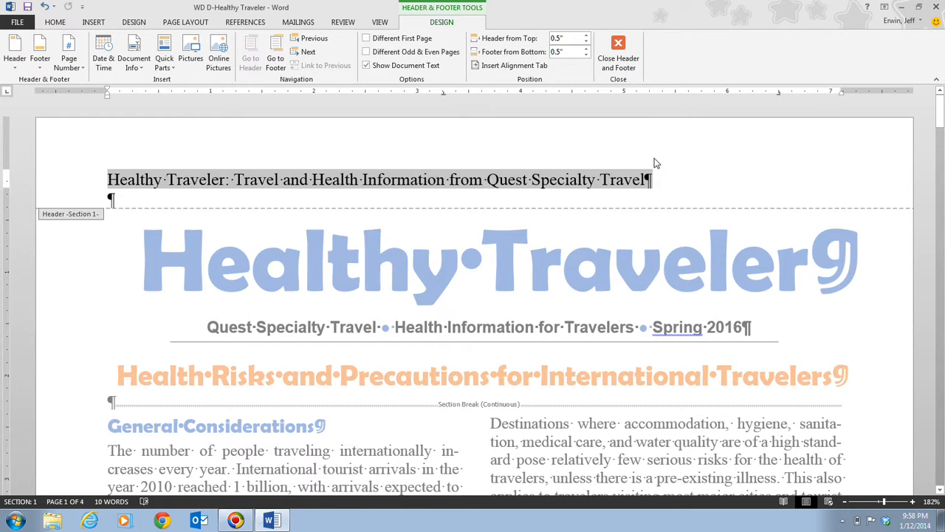
click(56, 22)
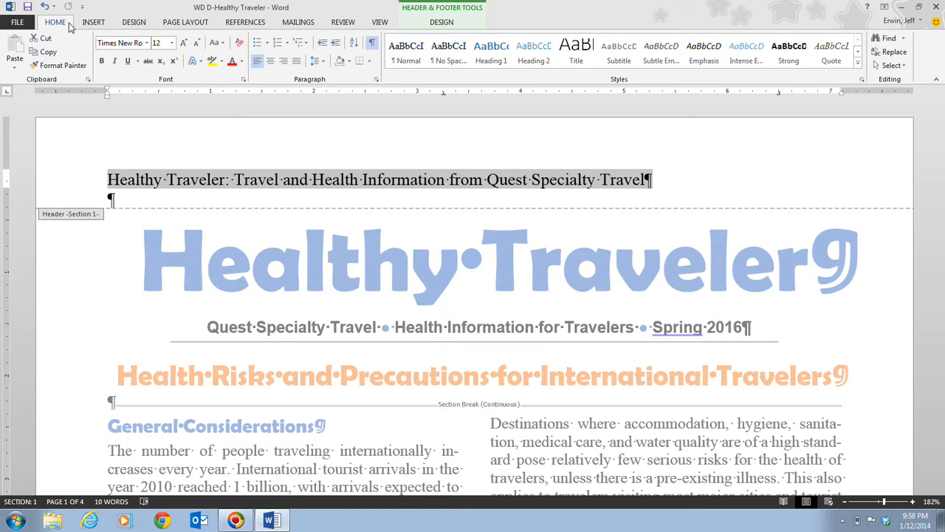
click(146, 44)
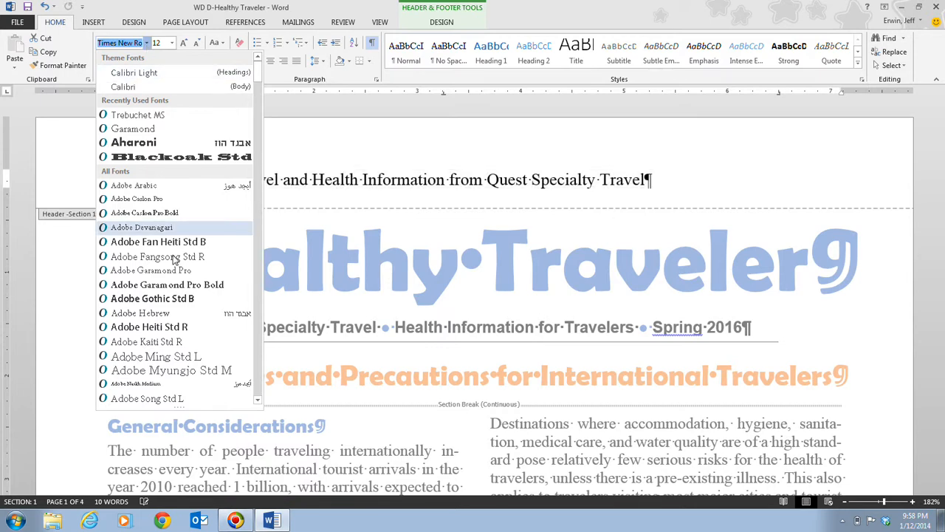
drag(258, 69, 252, 108)
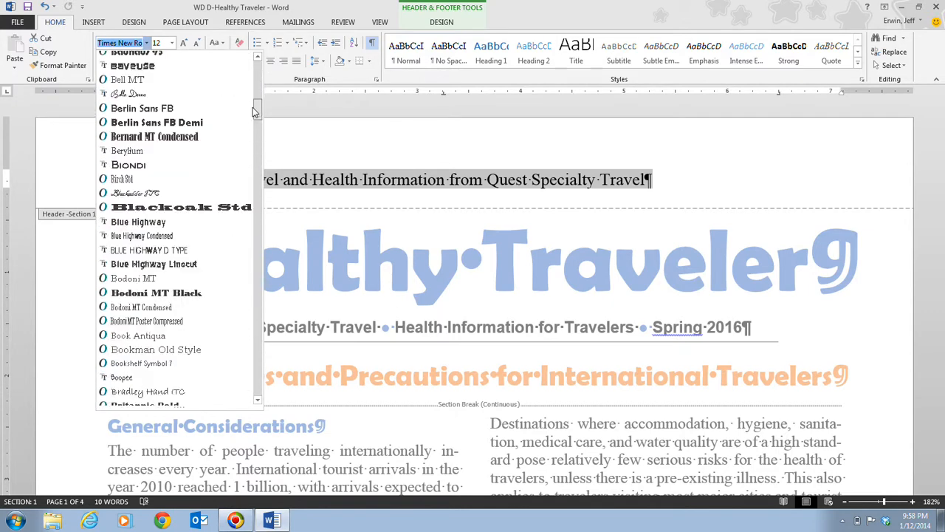
click(206, 126)
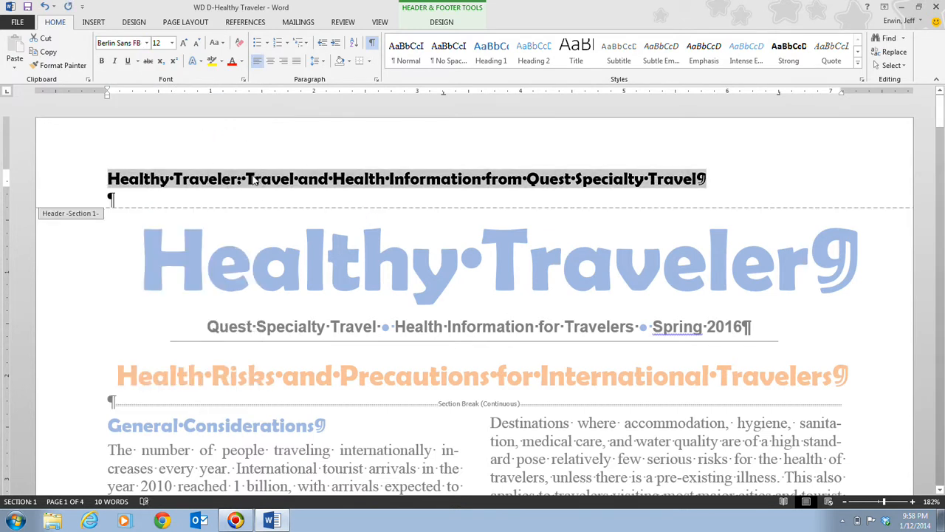
click(244, 65)
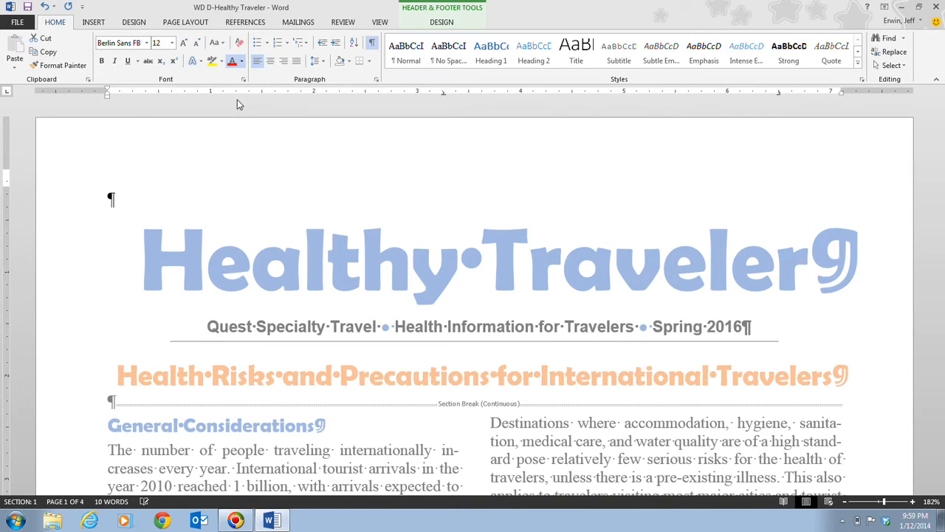
click(281, 102)
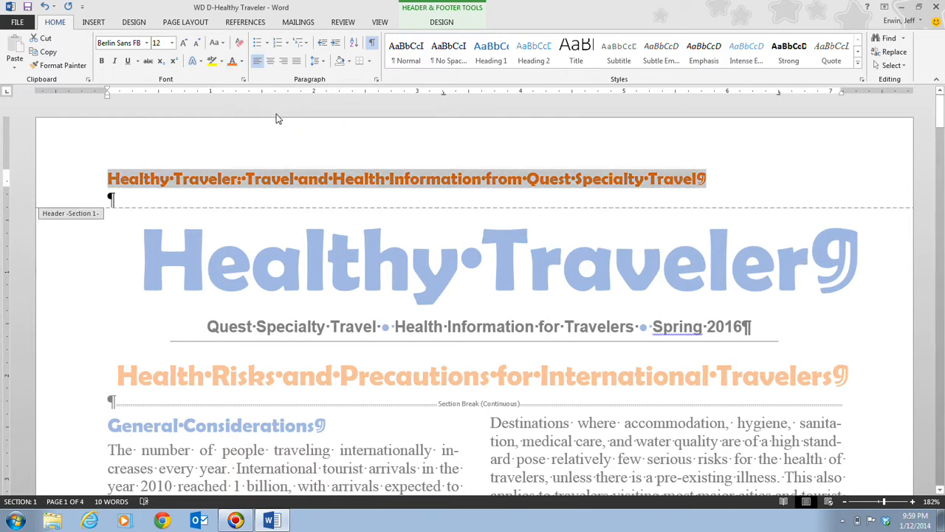
Step: Center the header text and add a bottom border beneath it
click(270, 61)
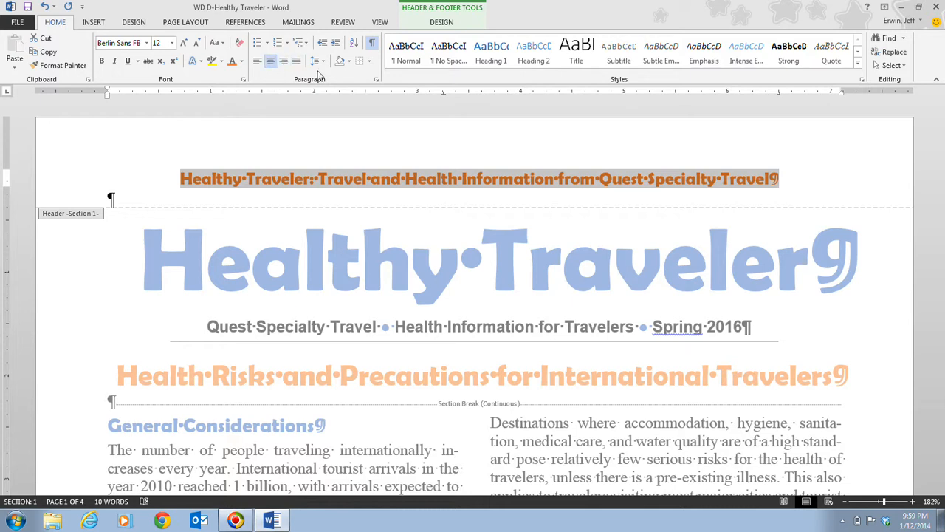
click(360, 62)
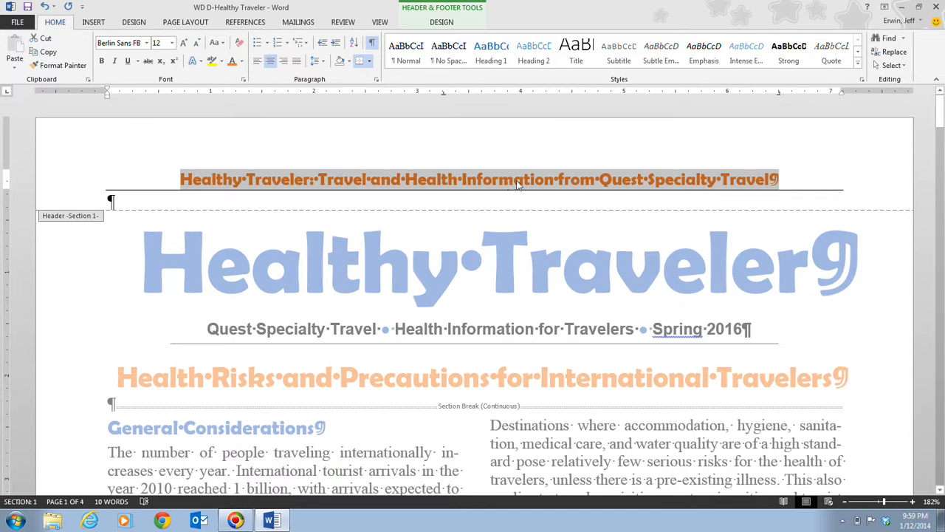
click(775, 179)
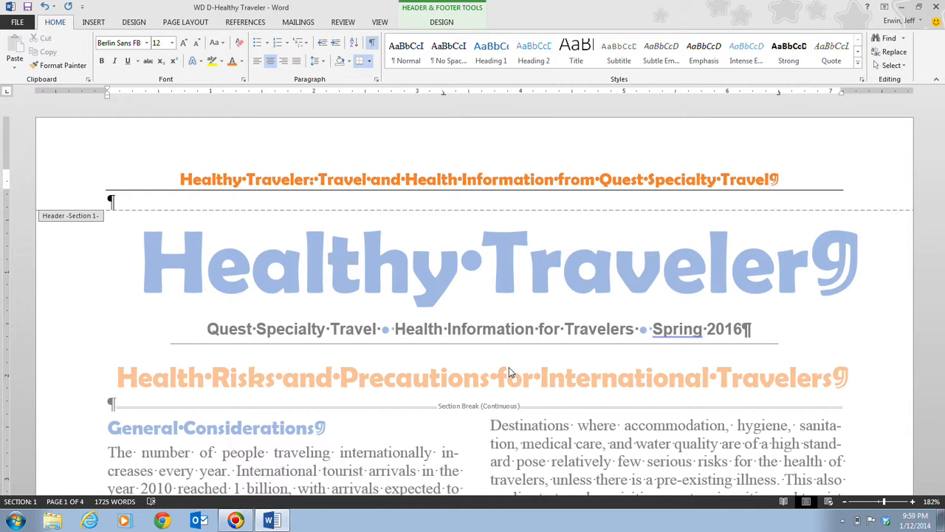
Step: Go to the footer and format its page number in Berlin Sans FB Demi with an orange font color
click(441, 22)
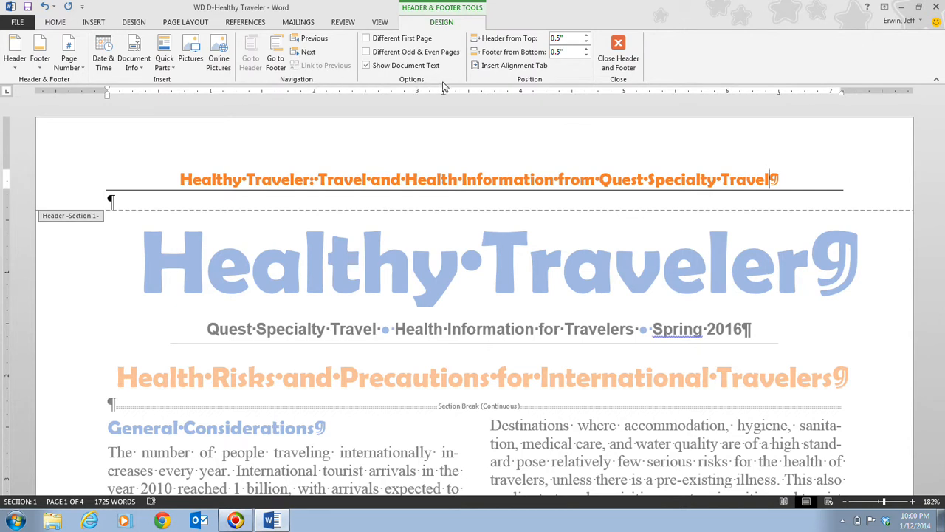
click(274, 63)
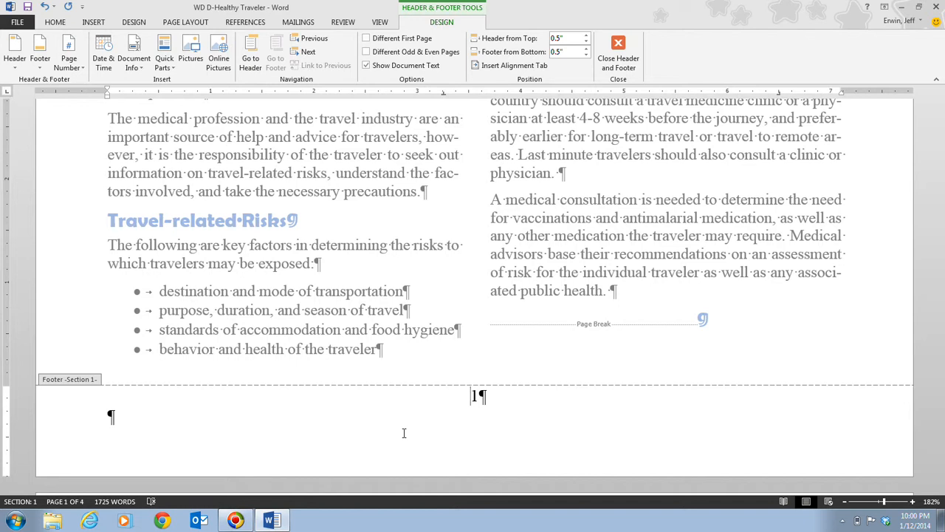
double_click(477, 395)
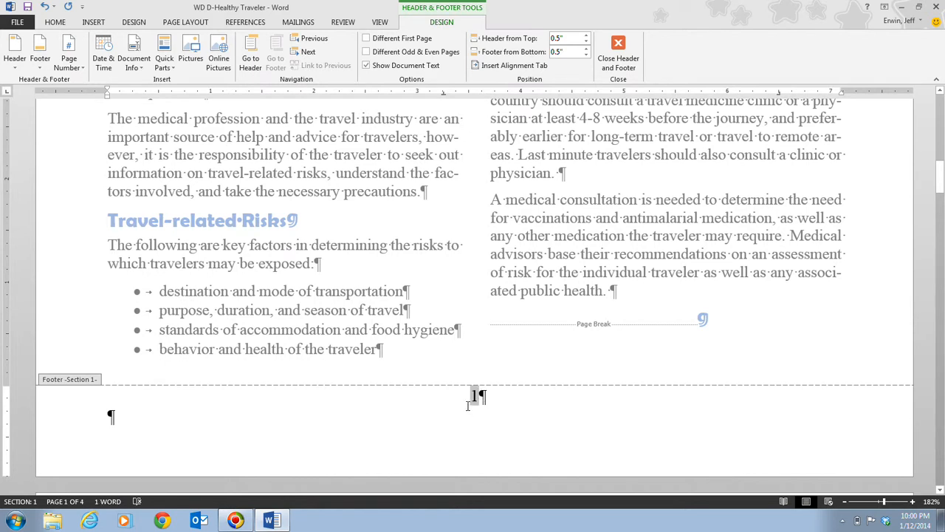
click(533, 360)
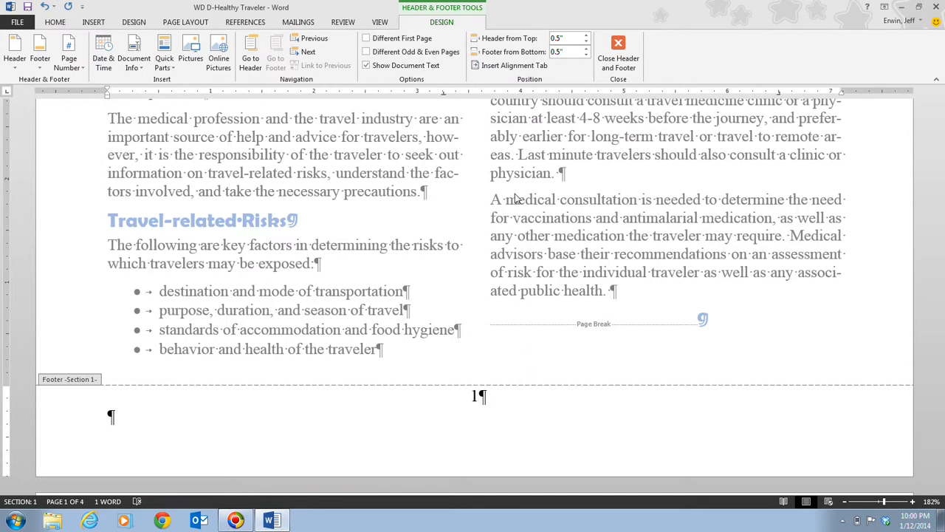
click(522, 66)
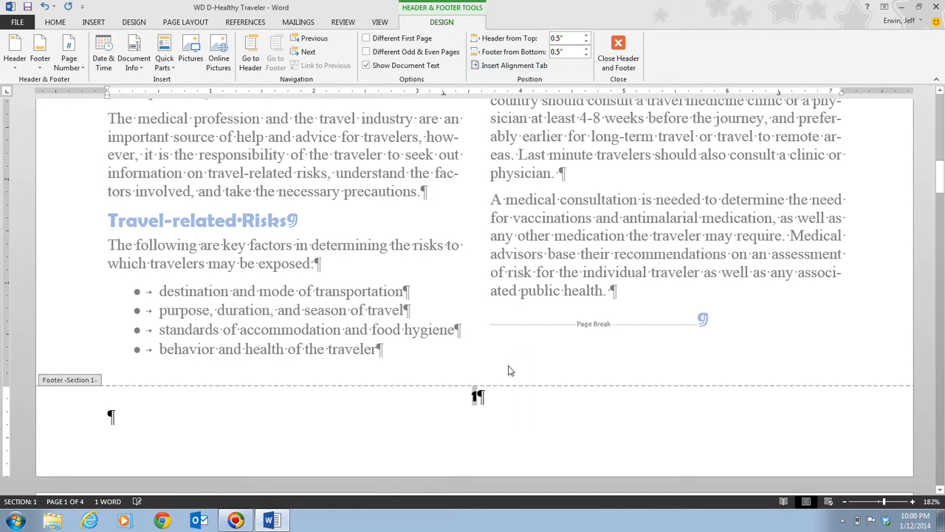
click(472, 398)
click(55, 23)
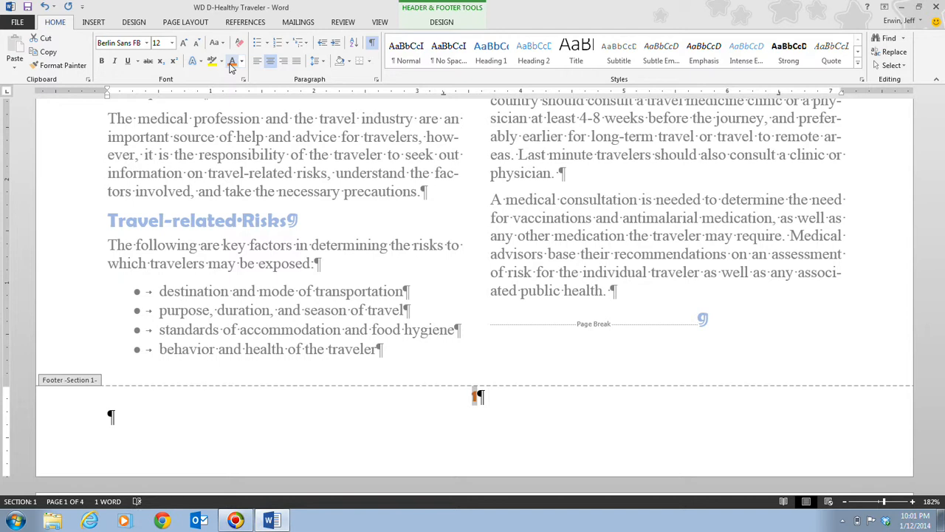
click(548, 406)
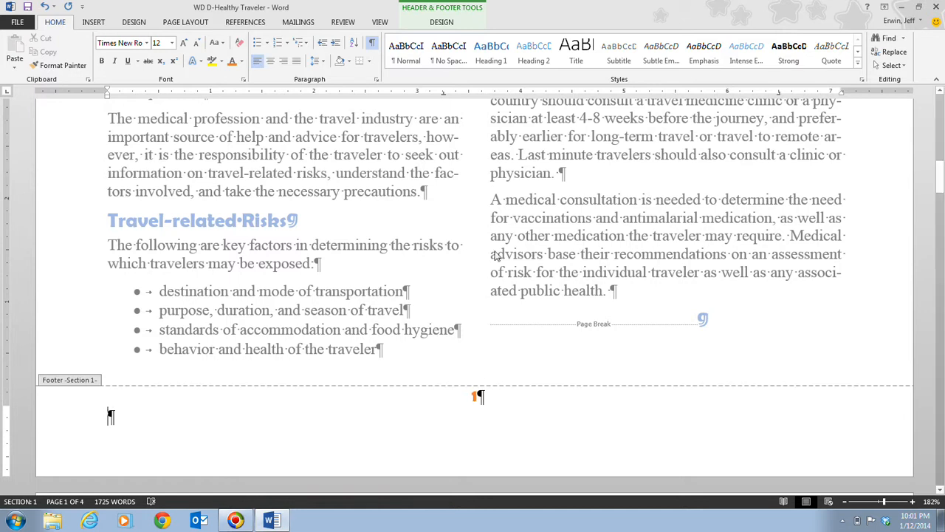
Step: Close the header and footer area, check both across the first two pages, and return to the start of the document
click(438, 23)
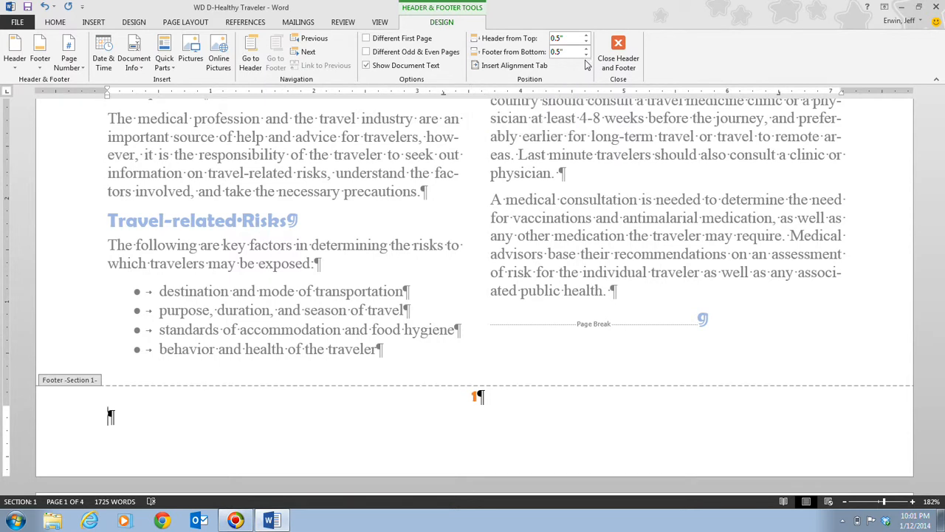
click(632, 48)
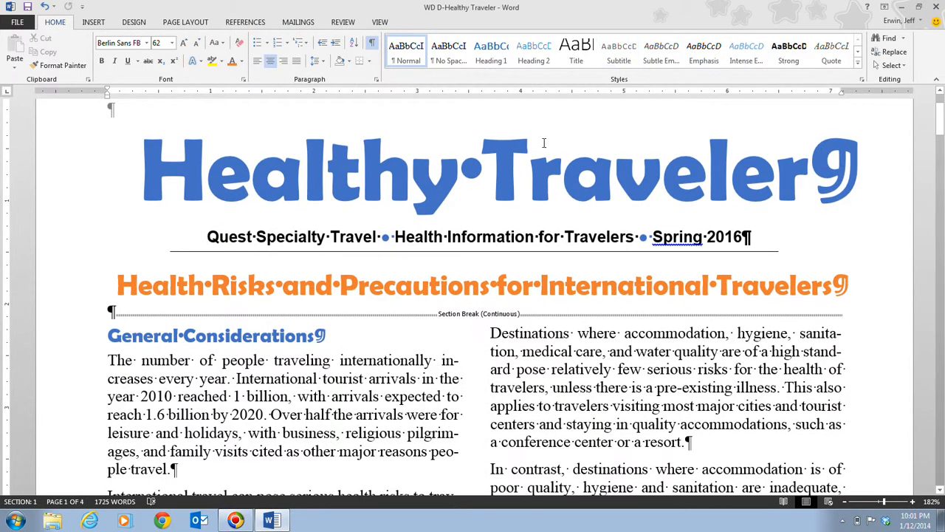
scroll(544, 143, down, 10)
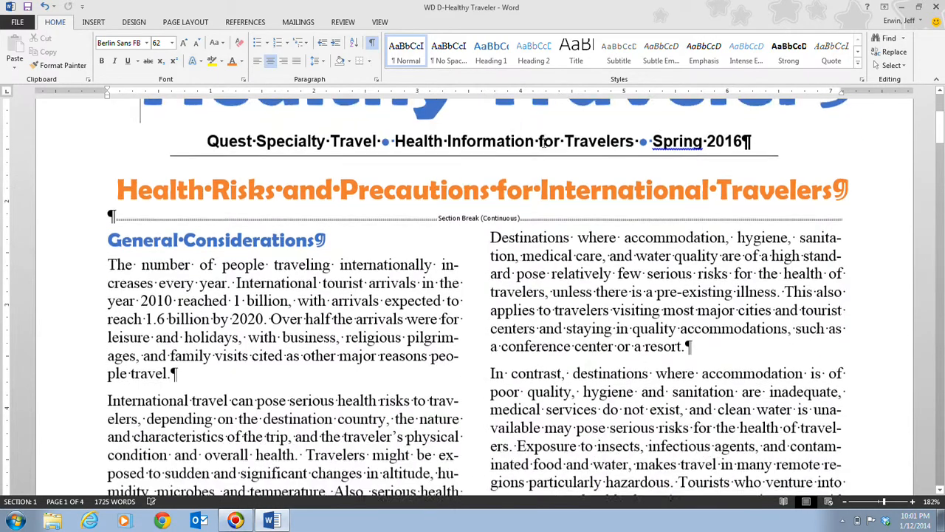
scroll(543, 144, down, 5)
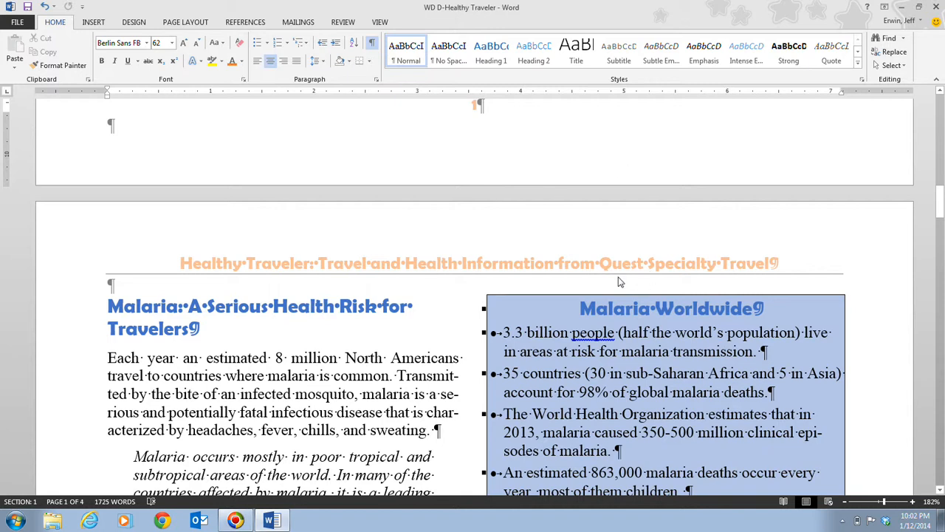
key(ctrl+Home)
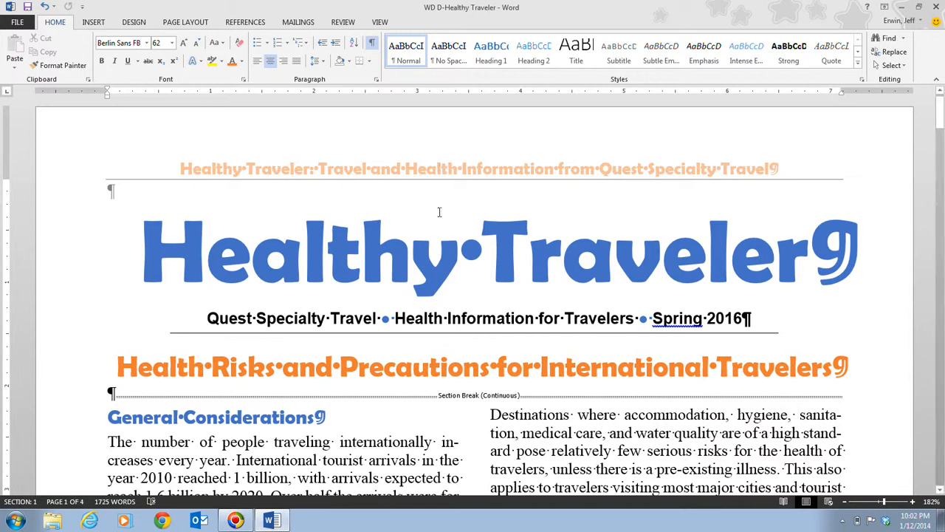
key(ctrl+Right)
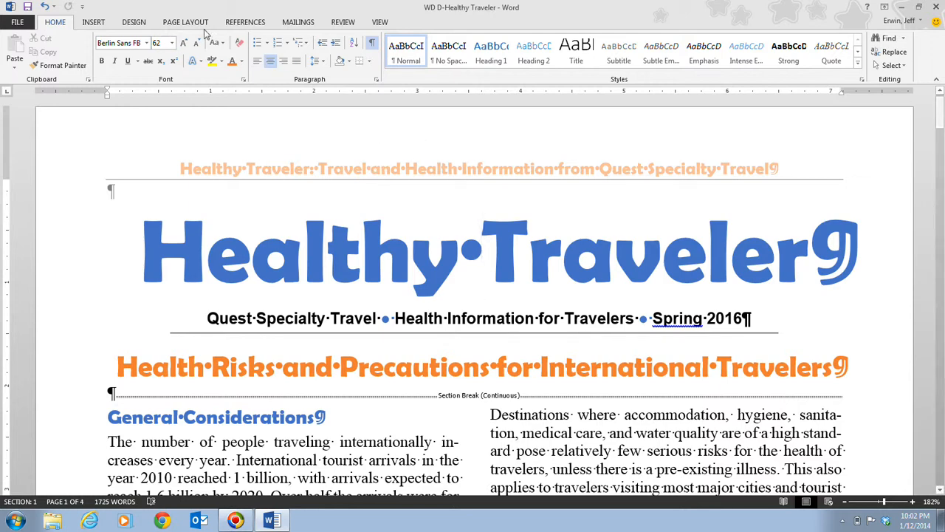
Step: Open the header, give the first page its own different blank header and footer, and return to the document body
click(95, 24)
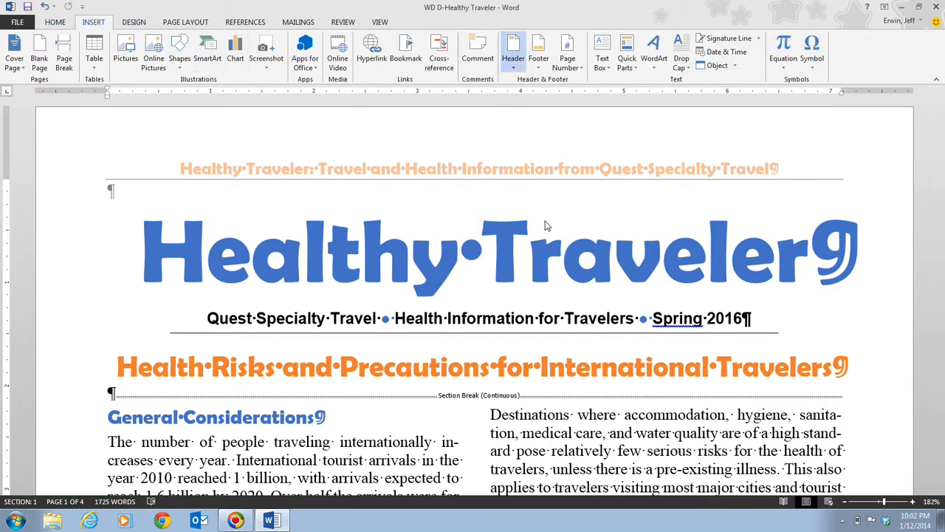
double_click(436, 193)
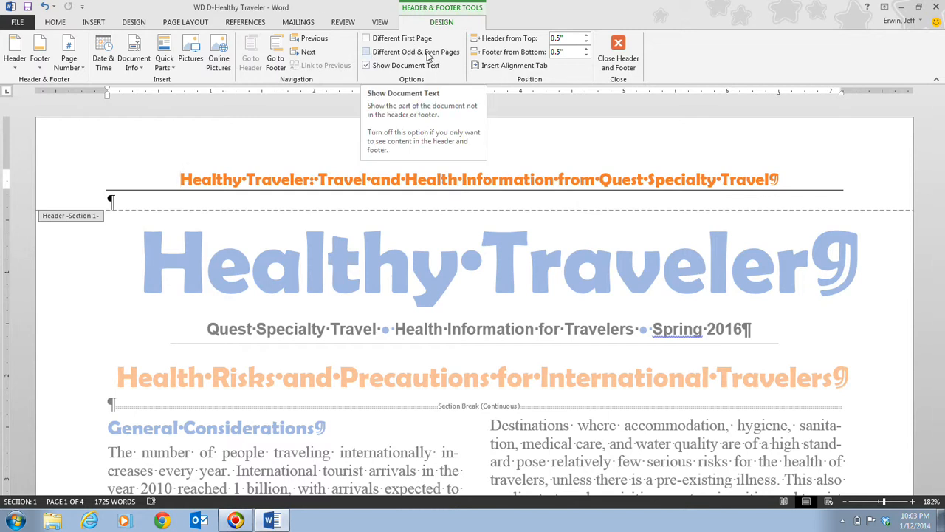
click(367, 39)
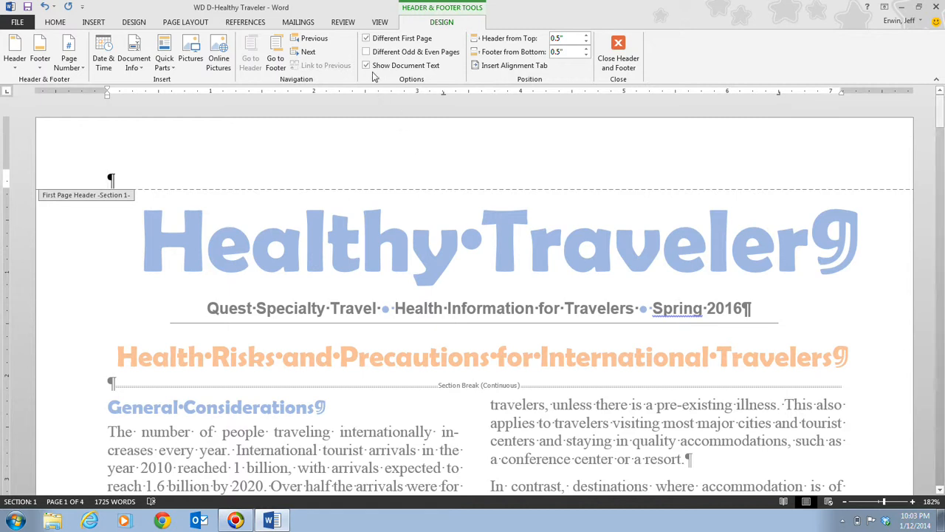
click(626, 62)
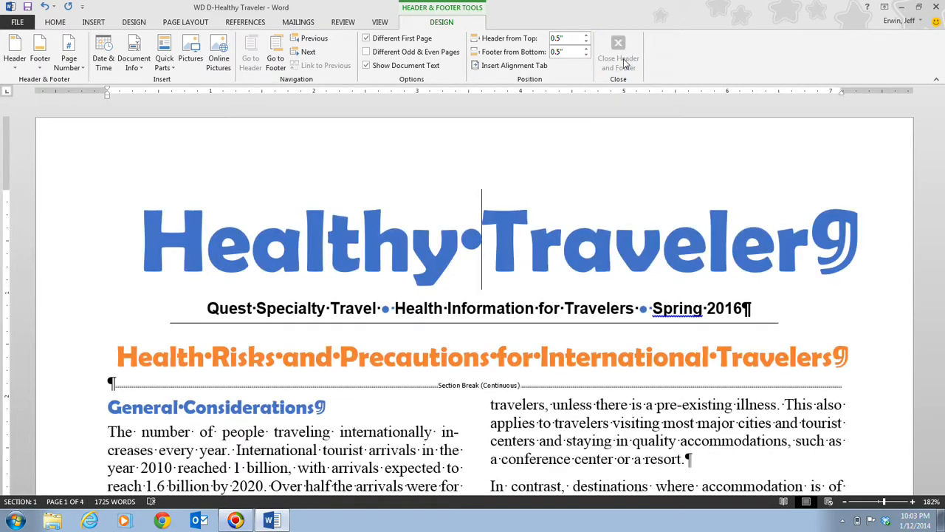
Step: Examine the headers and footer page numbers on every page through to the end of the newsletter
scroll(472, 299, down, 10)
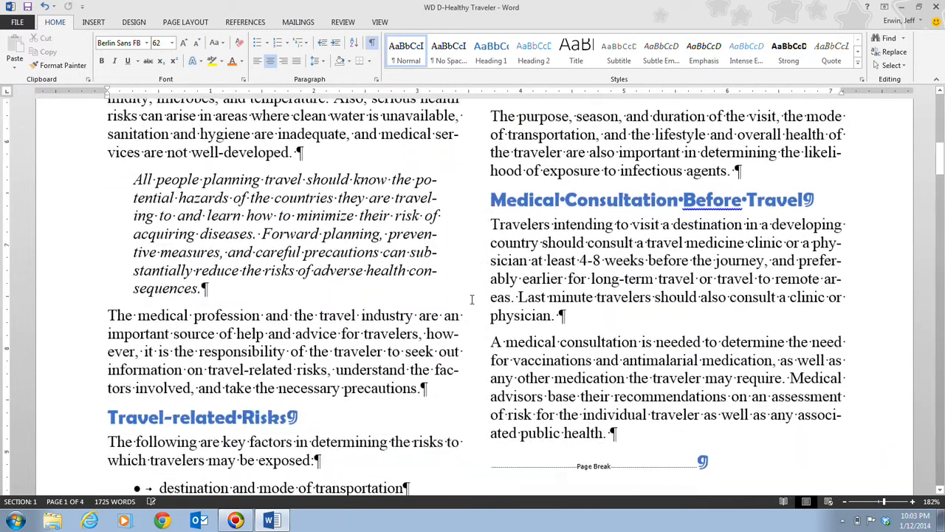
scroll(471, 299, down, 4)
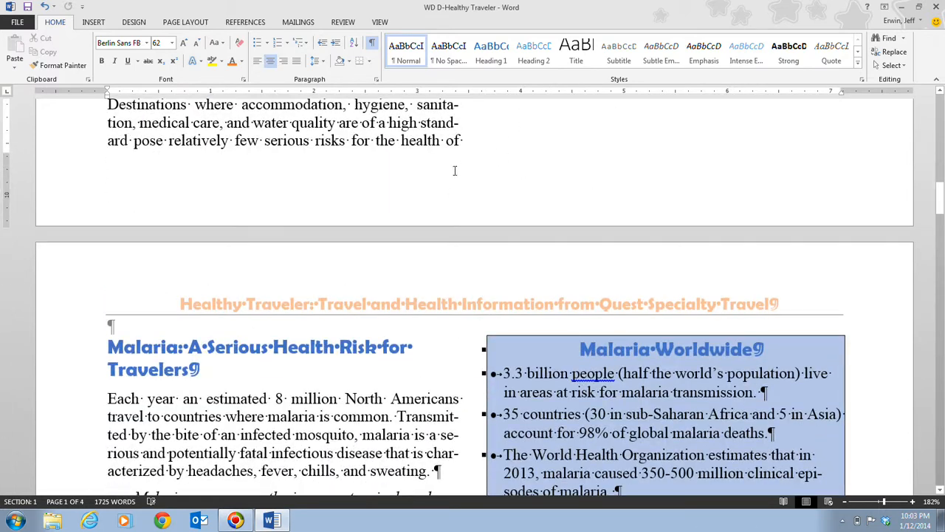
scroll(517, 221, down, 3)
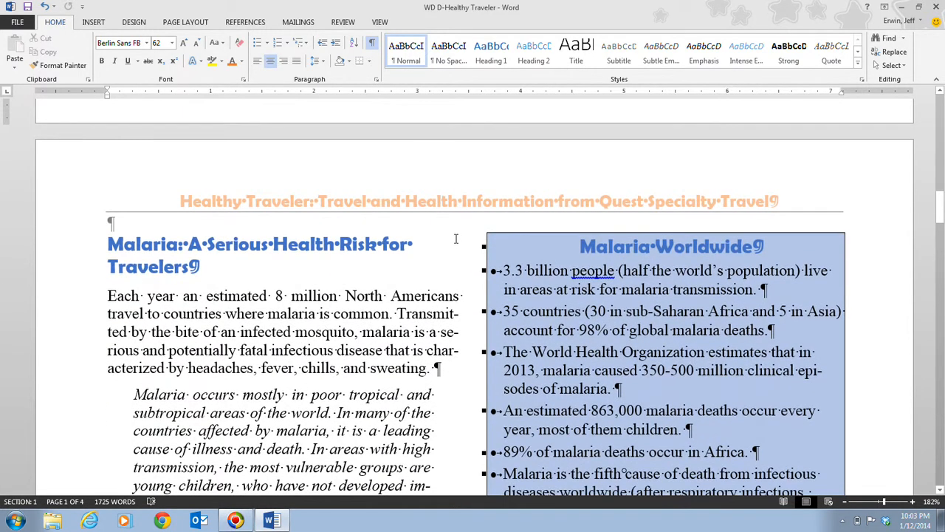
scroll(544, 214, down, 8)
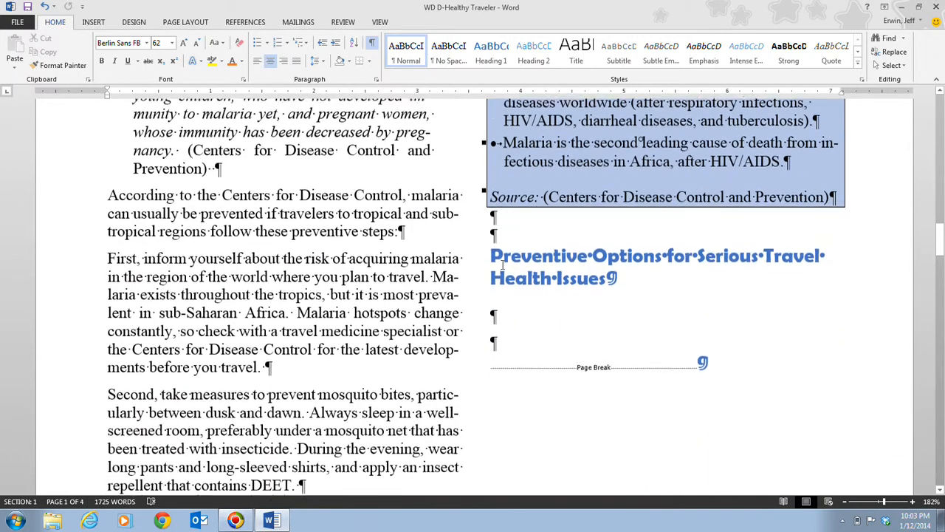
scroll(411, 360, down, 5)
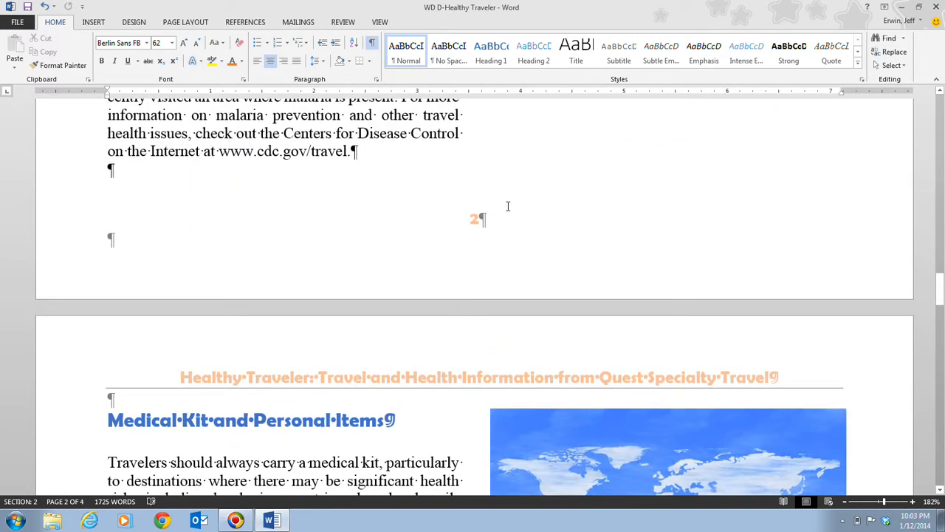
scroll(499, 214, down, 5)
scroll(510, 234, up, 3)
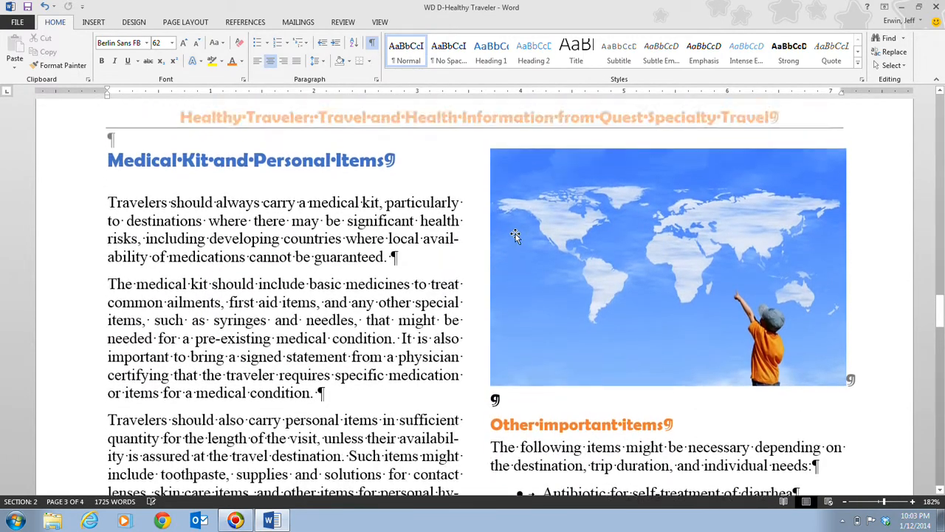
scroll(510, 233, down, 20)
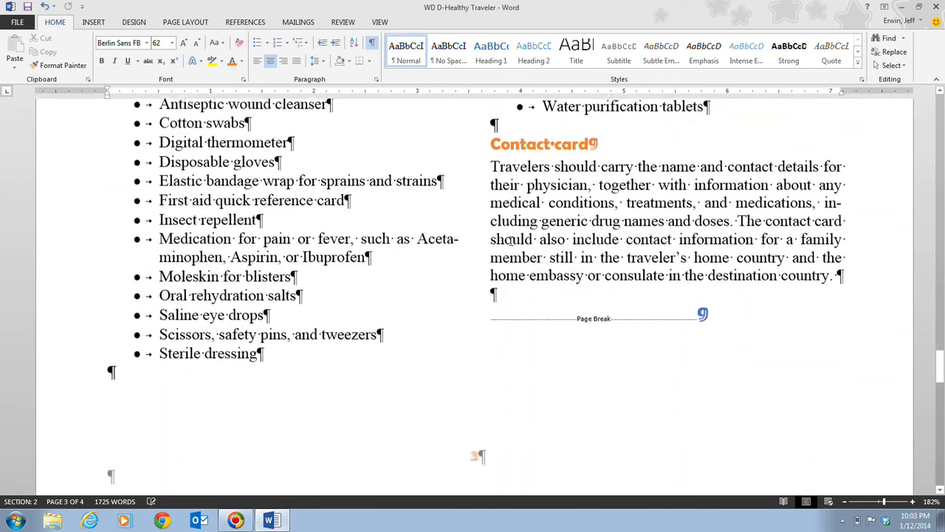
scroll(509, 247, down, 15)
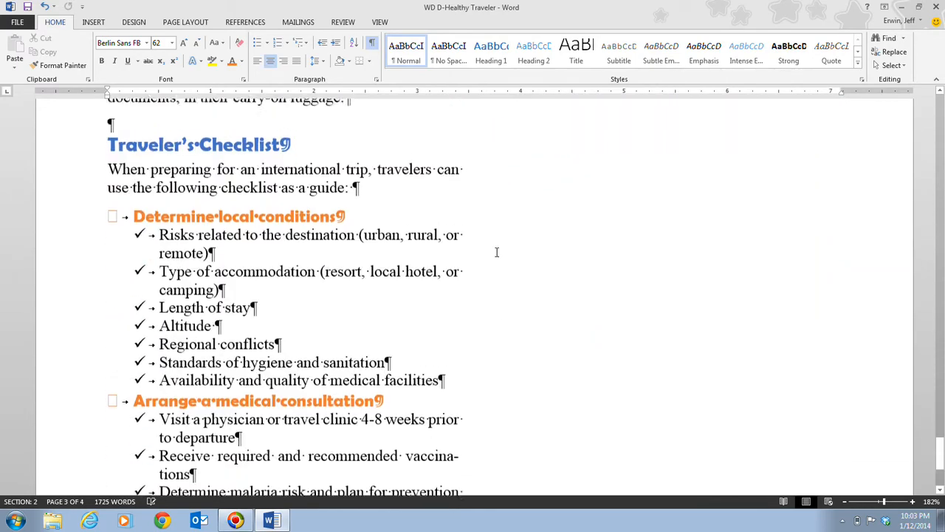
scroll(499, 254, down, 5)
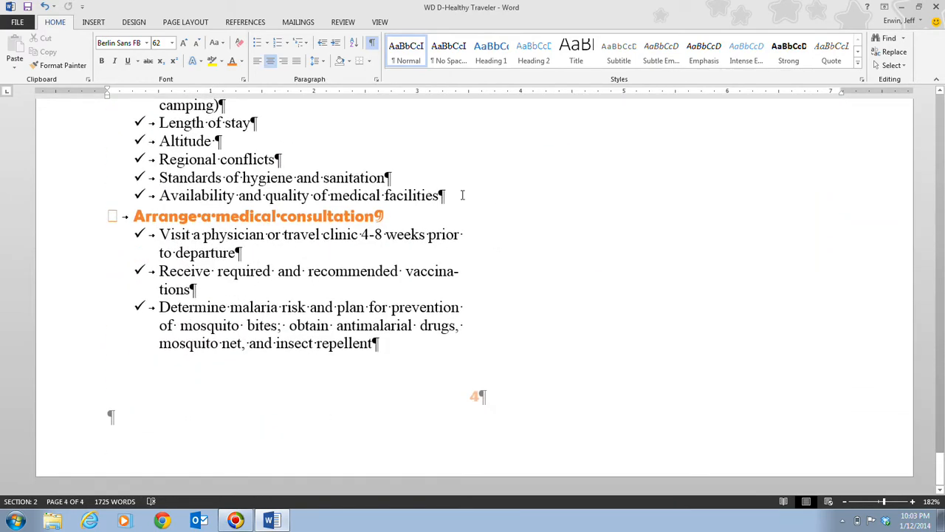